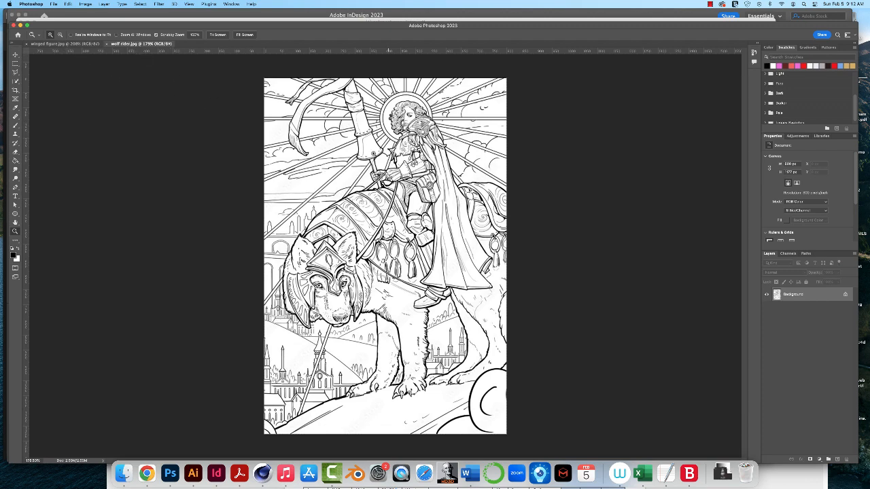
# Step: Compare the winged figure and wolf rider drawings and check the wolf rider's image size and resolution
pyautogui.click(68, 43)
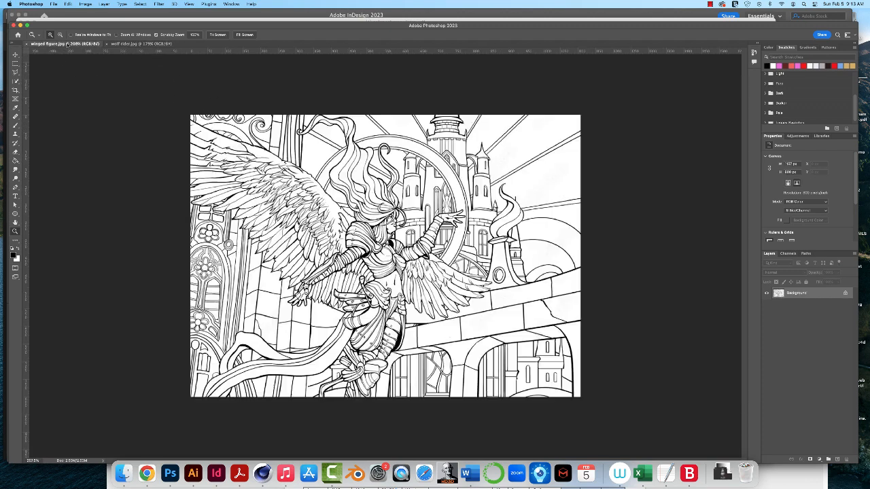
pyautogui.click(139, 43)
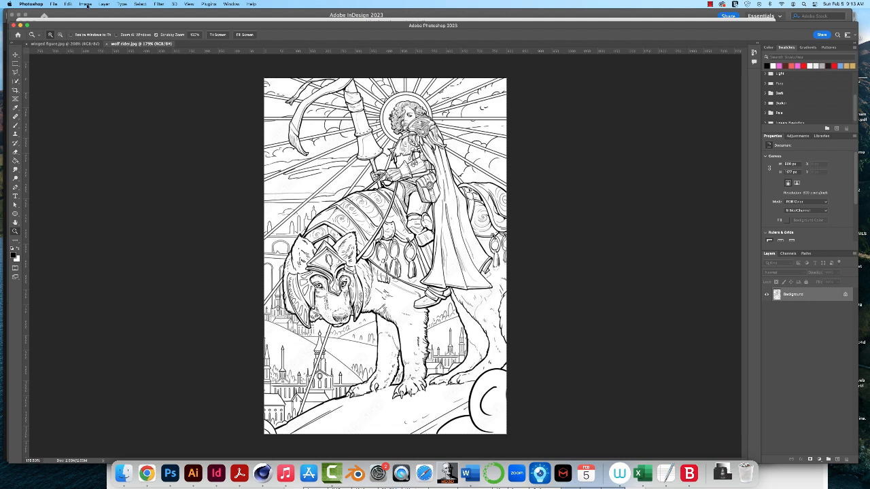
pyautogui.click(86, 4)
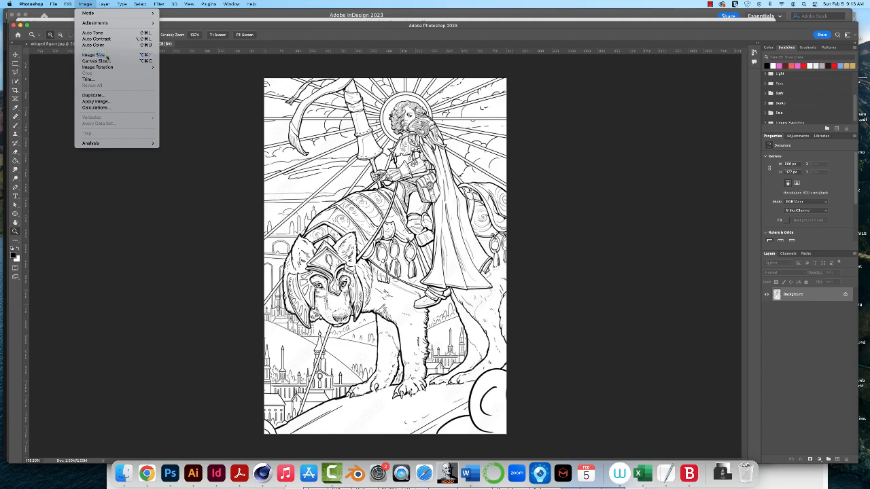
pyautogui.click(107, 56)
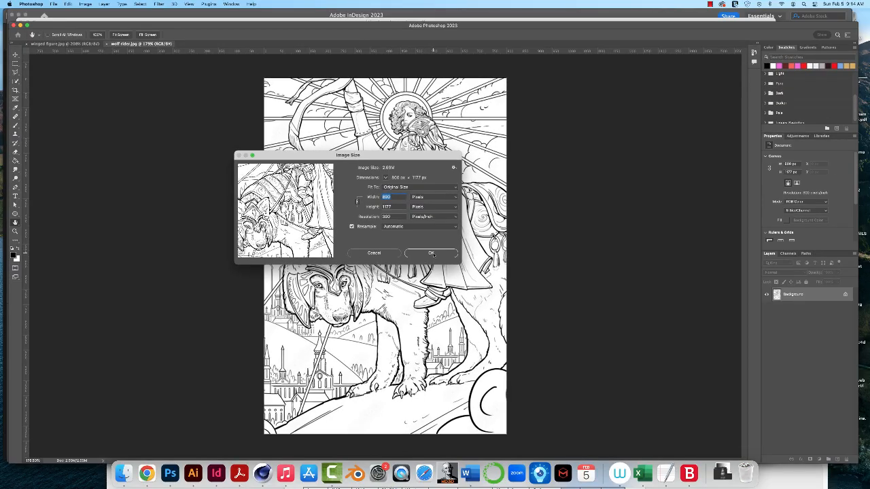
pyautogui.click(432, 254)
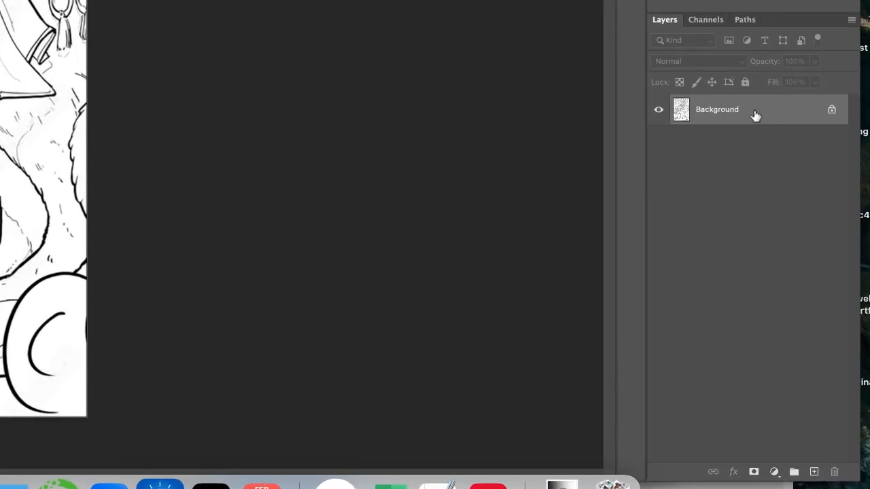
# Step: Duplicate the Background layer and save the document as a PSD named color schemes plus the author's name, keeping Maximize Compatibility
pyautogui.moveTo(757, 121); pyautogui.dragTo(813, 471)
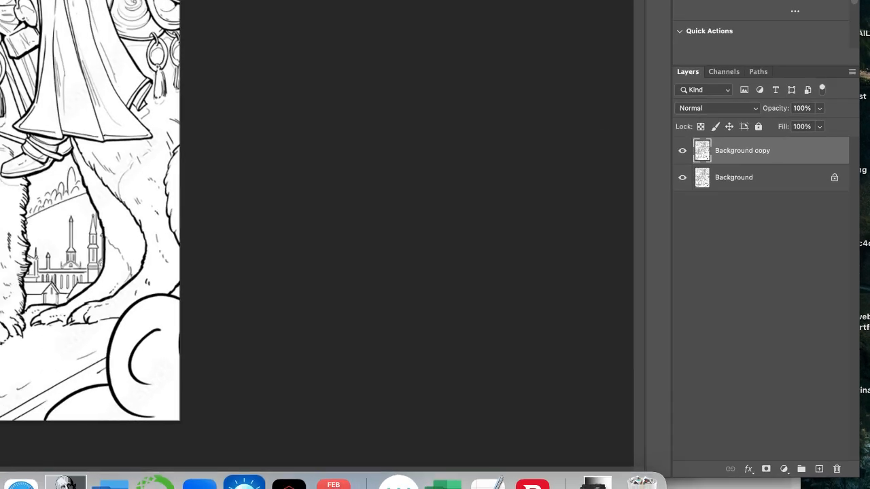
pyautogui.click(53, 4)
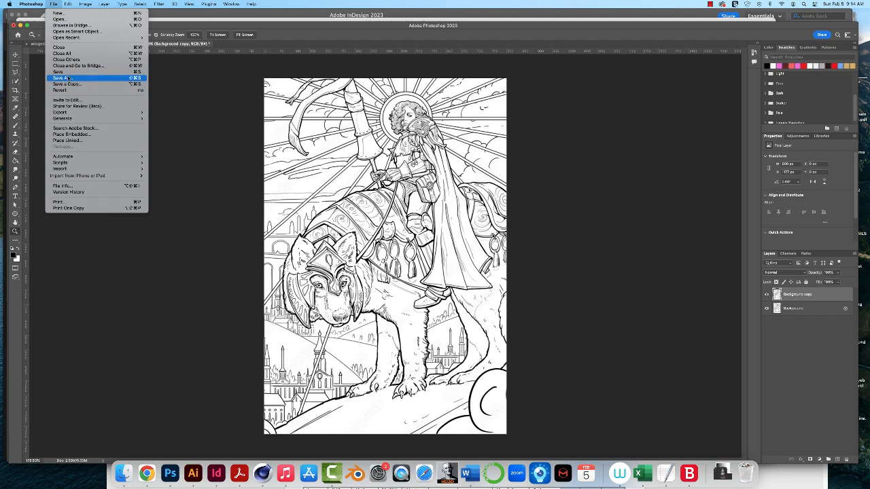
pyautogui.click(68, 79)
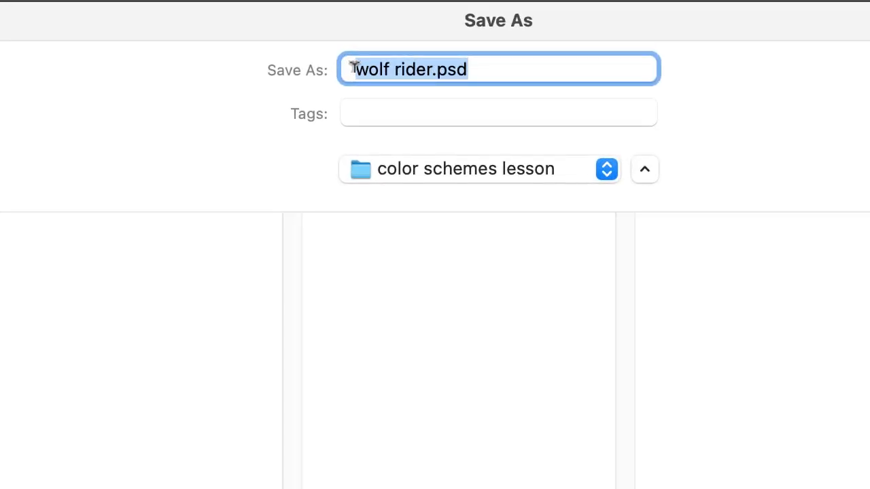
pyautogui.click(358, 66)
pyautogui.moveTo(433, 68); pyautogui.dragTo(367, 68)
pyautogui.press('BackSpace')
pyautogui.press('BackSpace')
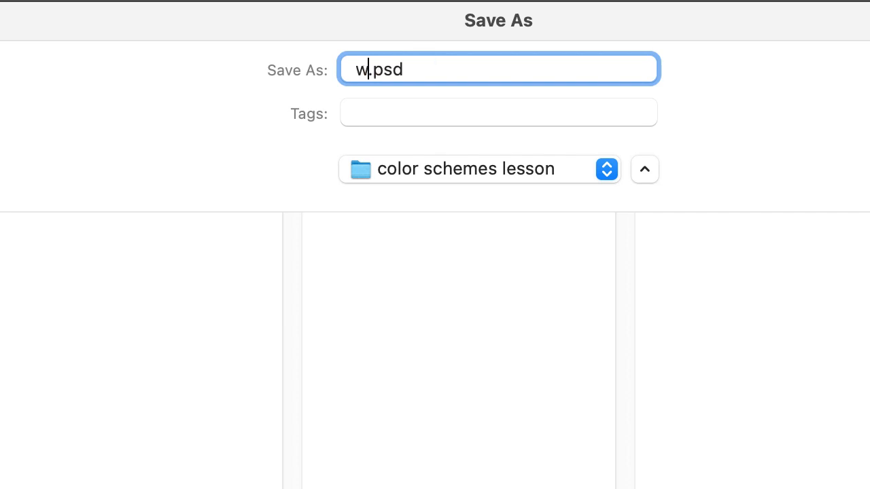
pyautogui.write('color s')
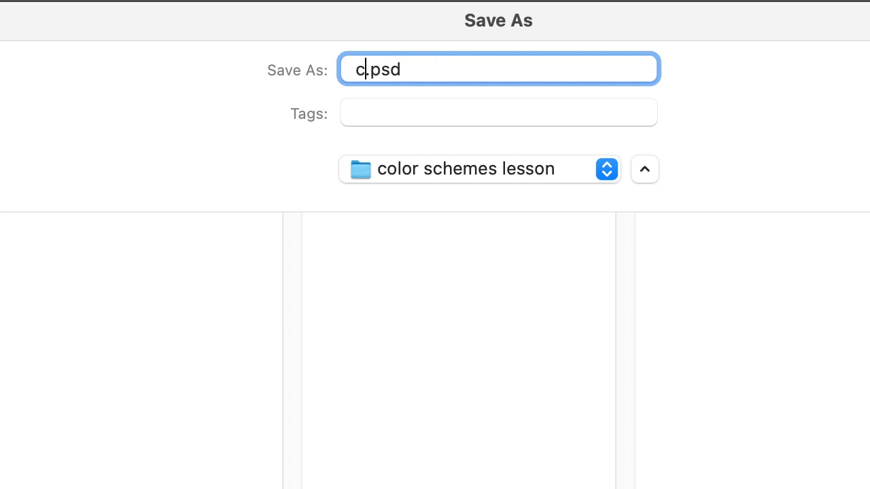
pyautogui.write('chemes')
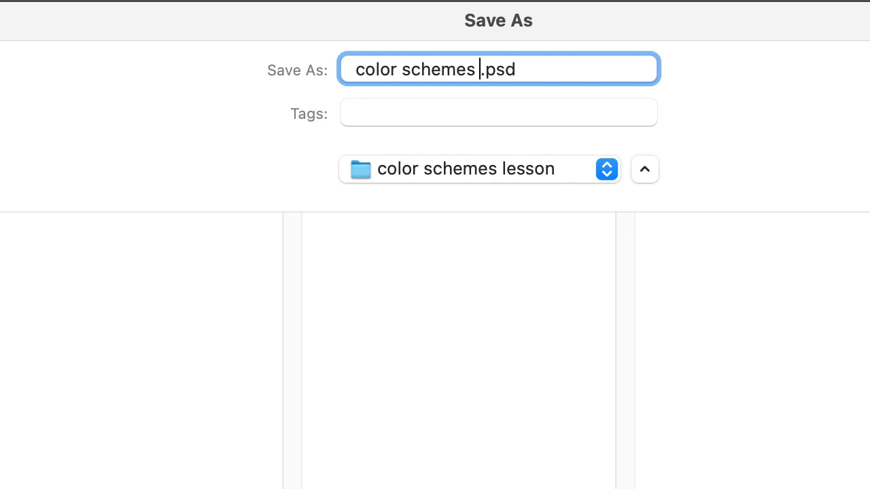
pyautogui.write(' georgekopec')
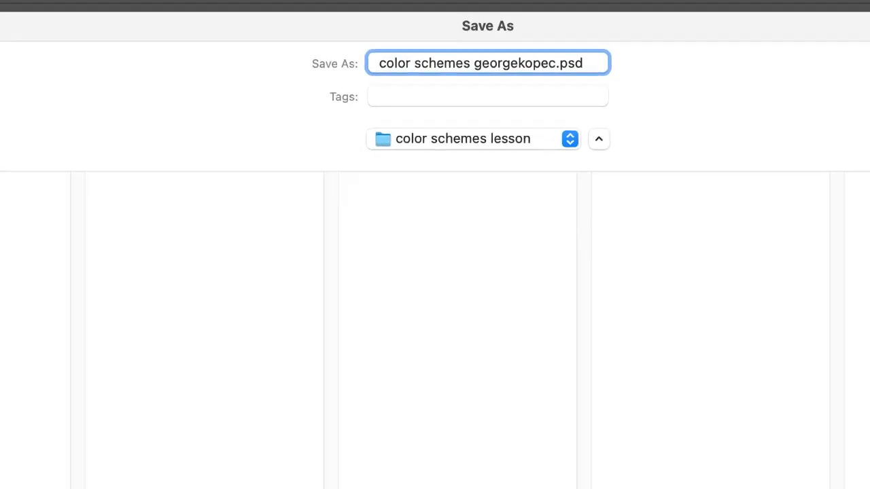
pyautogui.press('Return')
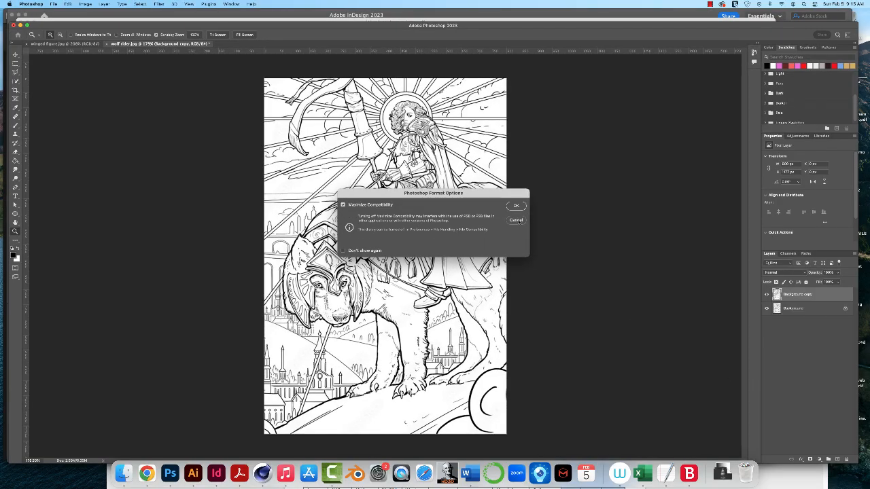
pyautogui.click(515, 205)
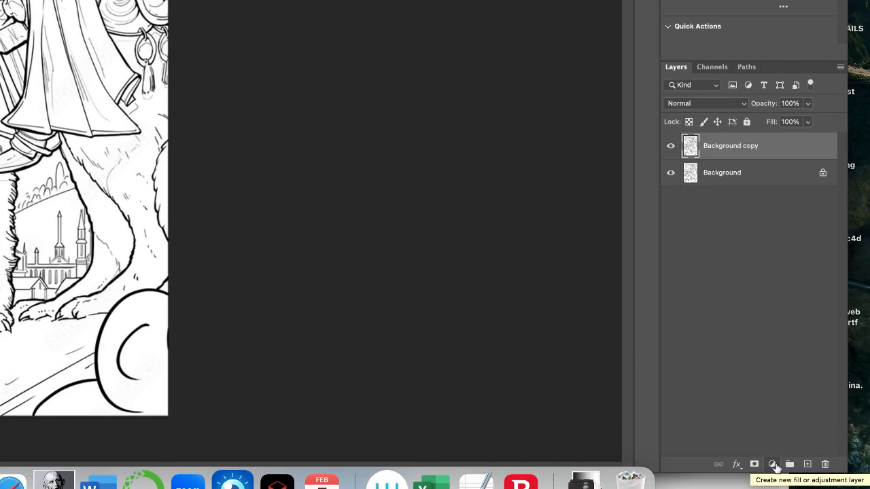
# Step: Add a Levels adjustment with the white input at about 240 and midtones at 0.95, and merge it with Background copy
pyautogui.click(818, 460)
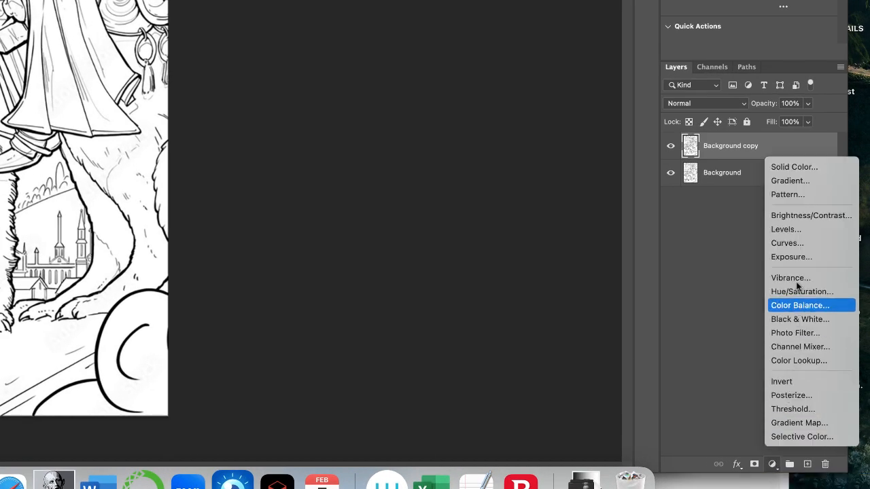
pyautogui.click(792, 231)
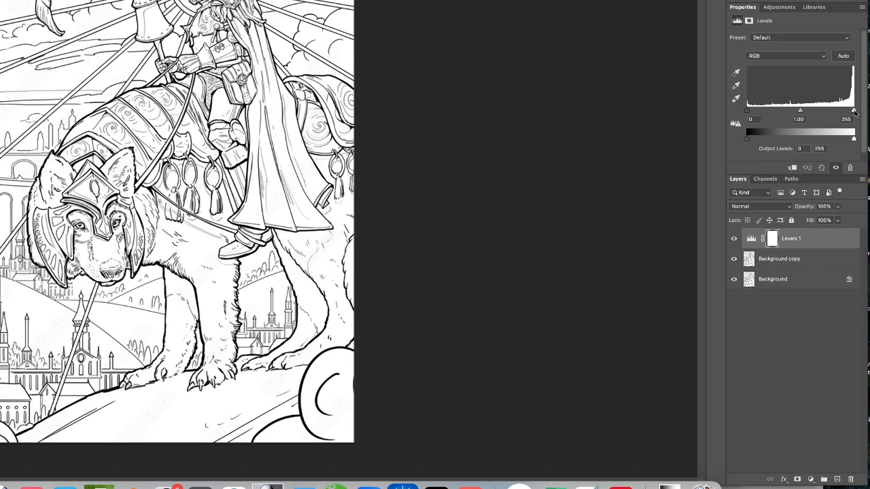
pyautogui.moveTo(853, 111); pyautogui.dragTo(843, 113)
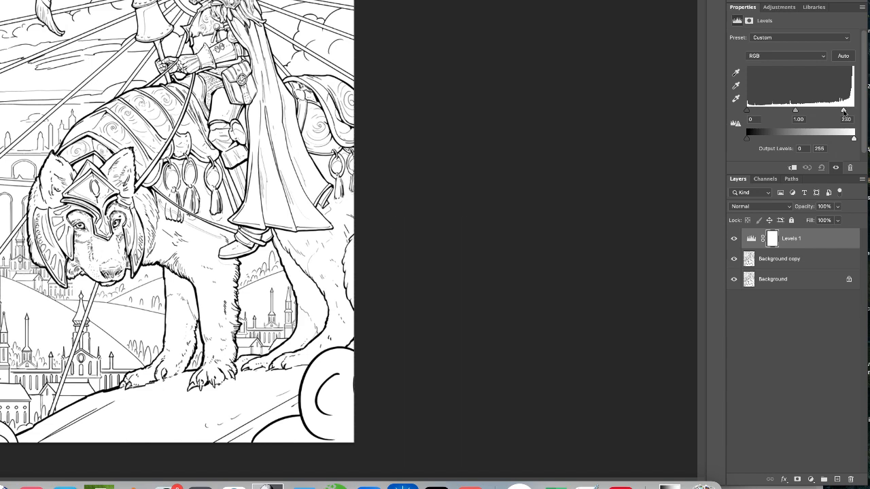
pyautogui.moveTo(843, 113)
pyautogui.mouseDown()
pyautogui.moveTo(793, 116)
pyautogui.moveTo(847, 113)
pyautogui.mouseUp()
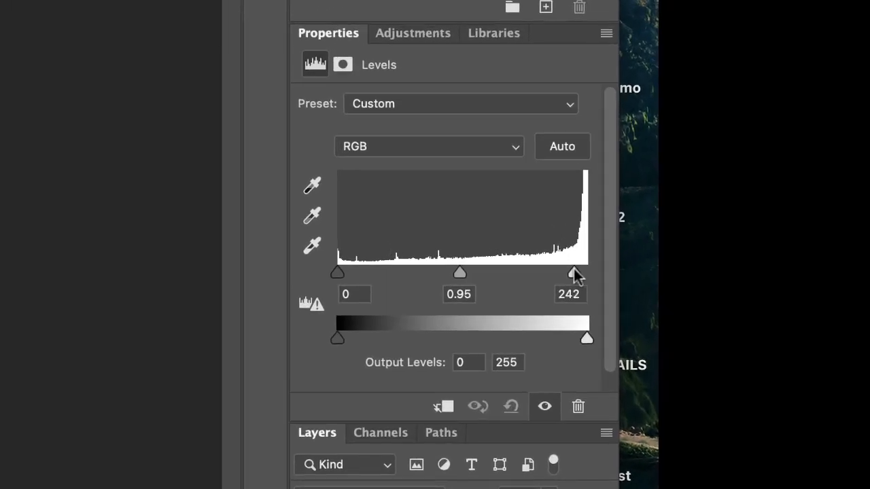
pyautogui.moveTo(573, 270); pyautogui.dragTo(570, 269)
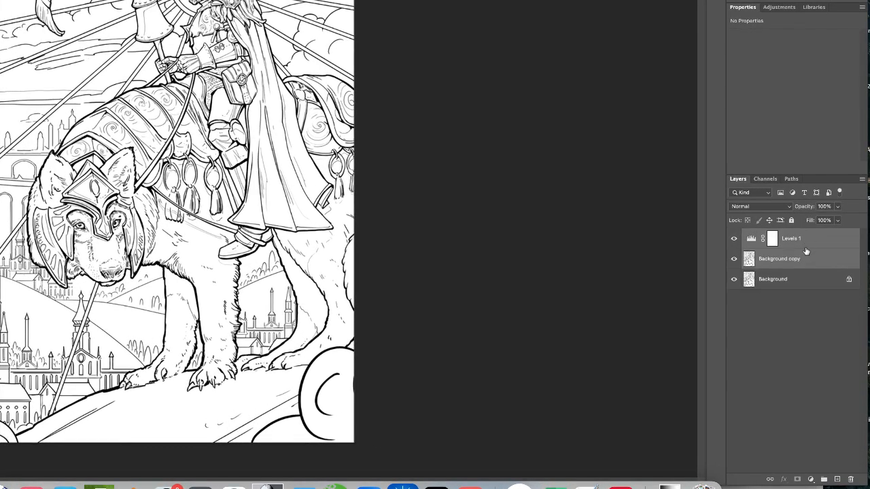
pyautogui.click(861, 180)
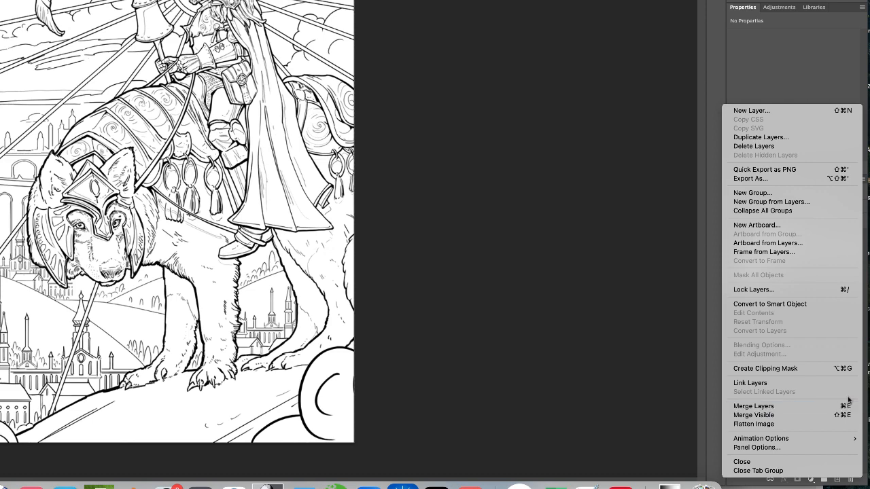
pyautogui.click(752, 406)
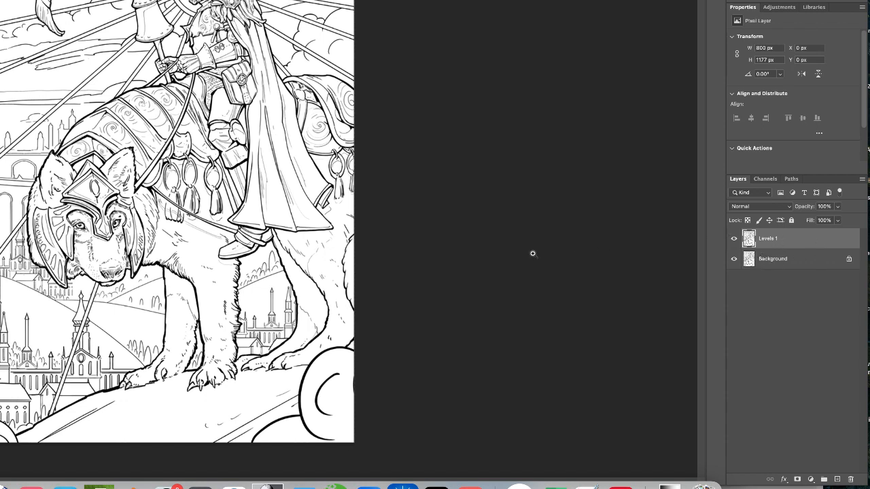
# Step: Copy the whole merged line drawing and paste it into a new alpha channel
pyautogui.press('super+a')
pyautogui.click(768, 179)
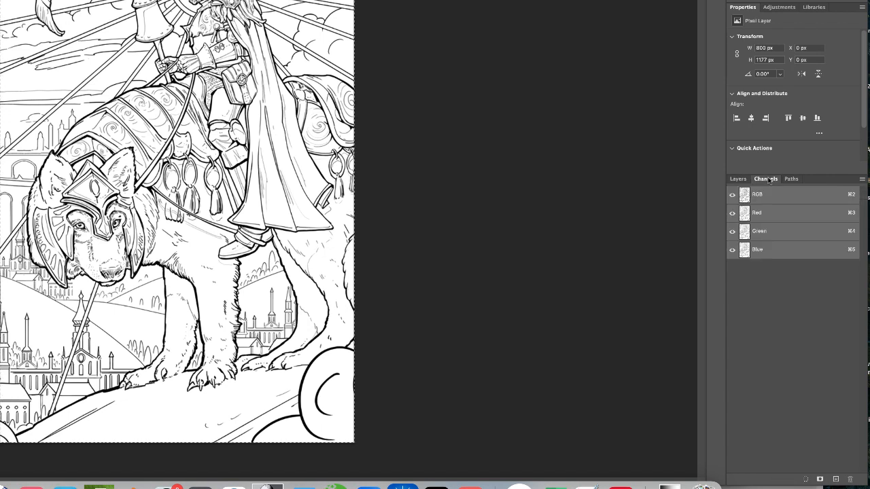
pyautogui.click(835, 479)
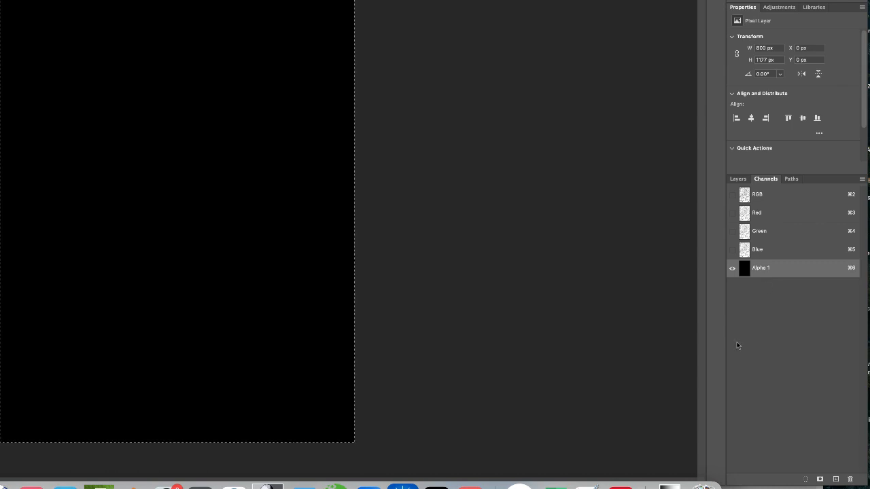
pyautogui.press('super+v')
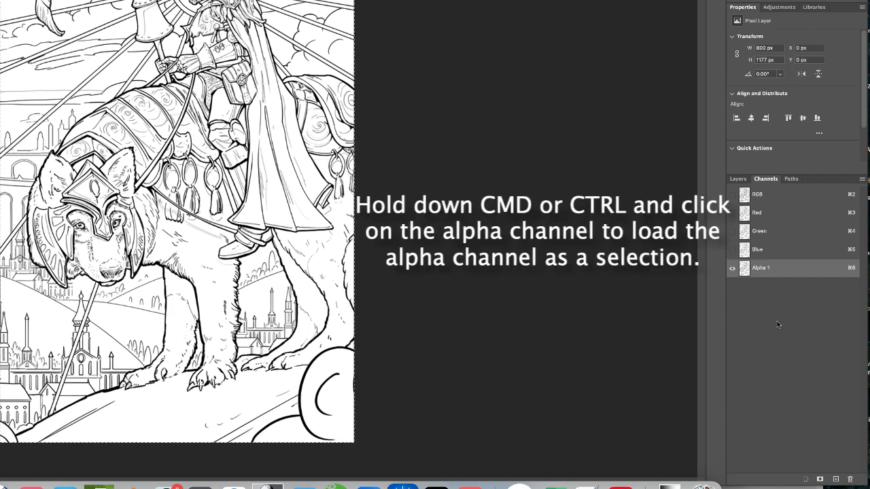
# Step: Load the Alpha 1 channel as a selection and invert it on a new layer above Levels 1
pyautogui.keyDown('super'); pyautogui.click(777, 270); pyautogui.keyUp('super')
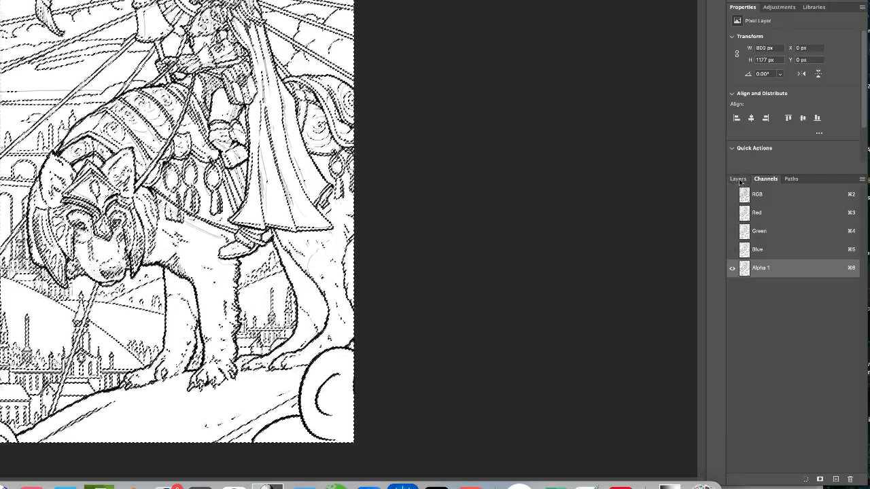
pyautogui.click(737, 179)
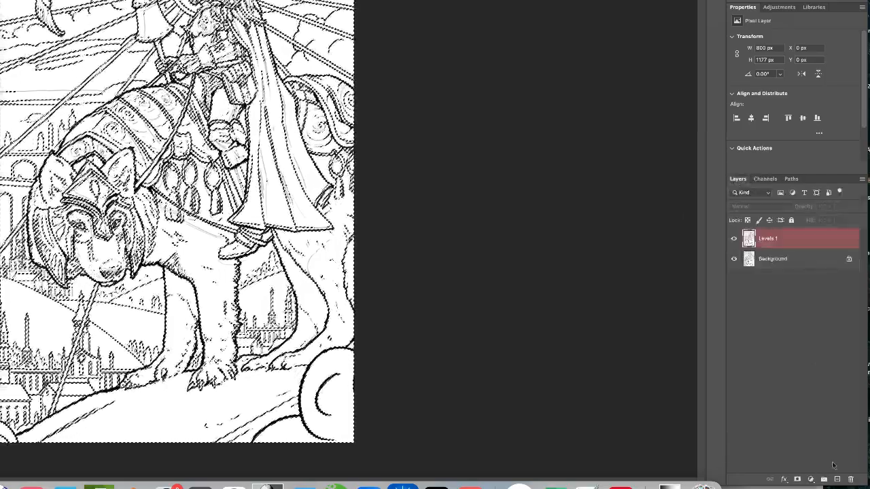
pyautogui.click(836, 480)
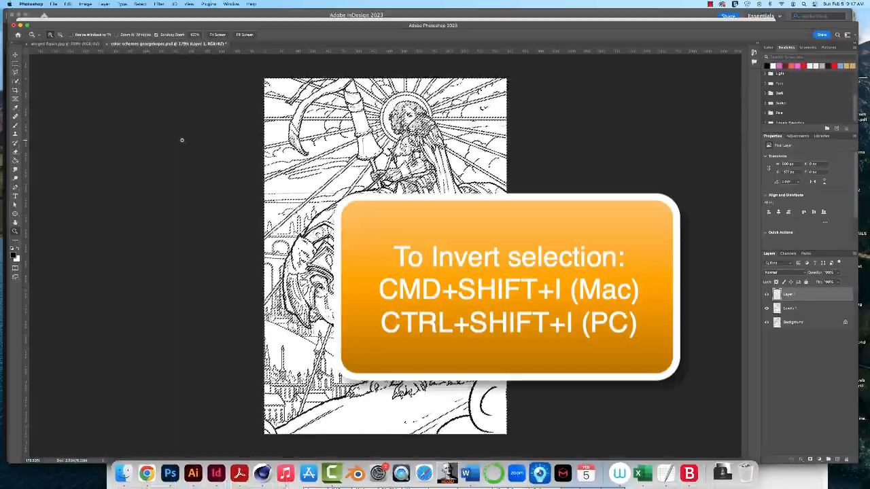
pyautogui.click(139, 4)
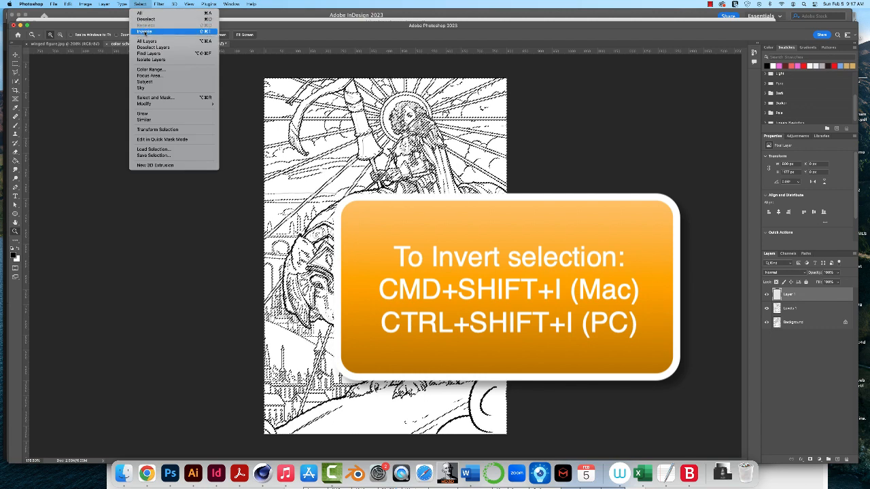
pyautogui.click(144, 31)
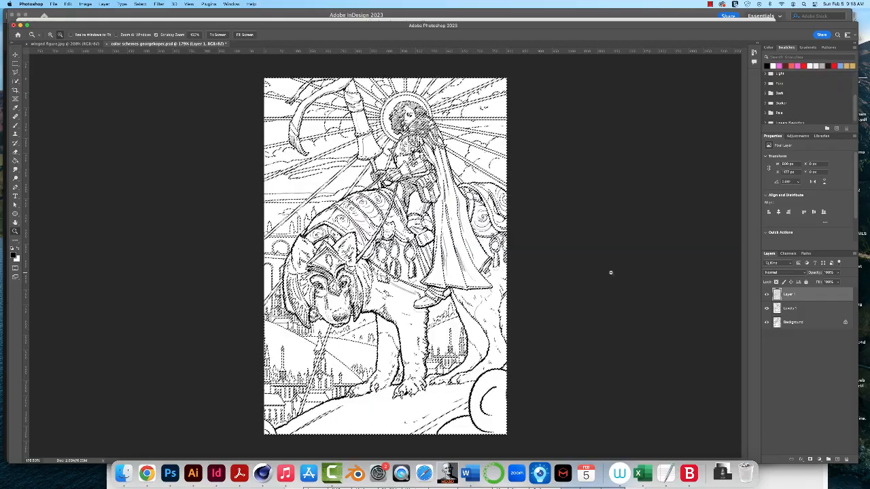
# Step: Rename the new layer to lines and hide the Levels 1 and Background layers
pyautogui.doubleClick(788, 295)
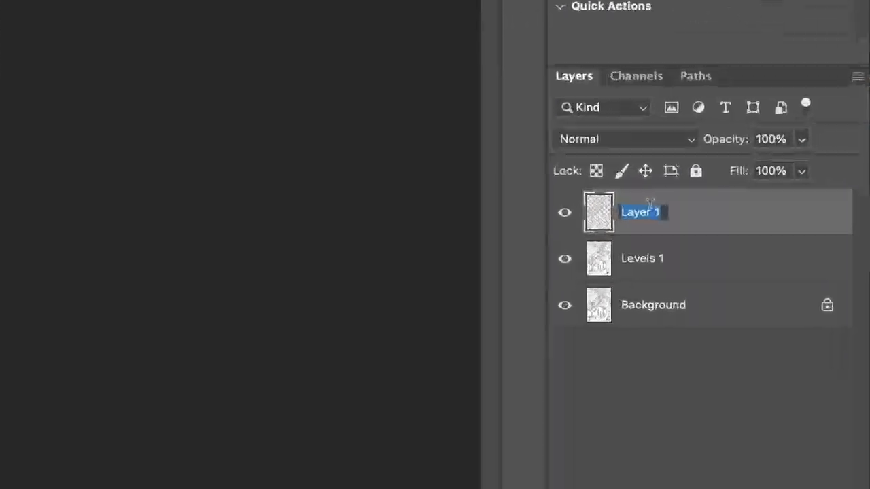
pyautogui.write('lines')
pyautogui.press('Return')
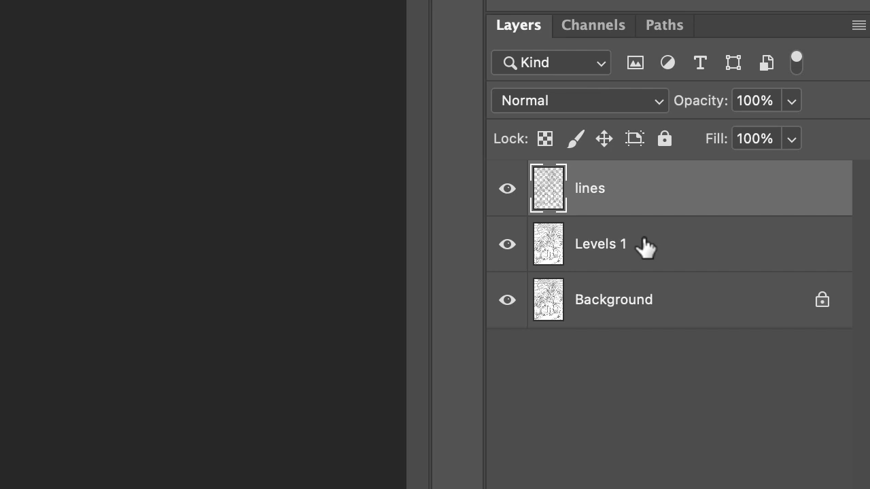
pyautogui.click(506, 248)
pyautogui.click(508, 300)
# Step: Create a new layer between the Levels 1 and lines layers and name it white
pyautogui.click(671, 249)
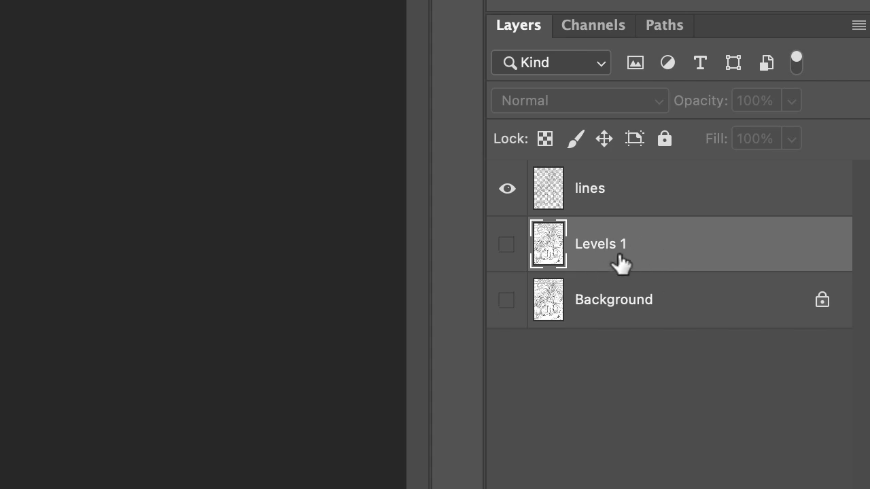
pyautogui.press('alt+shift+super+n')
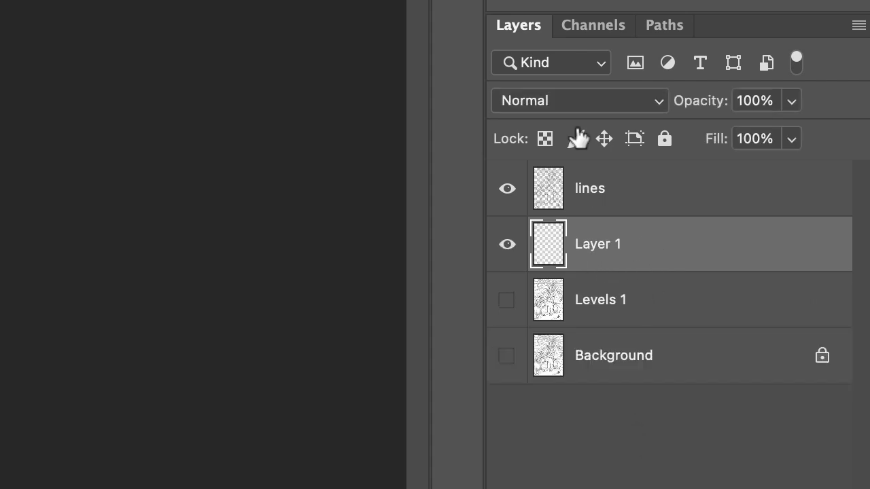
pyautogui.doubleClick(606, 243)
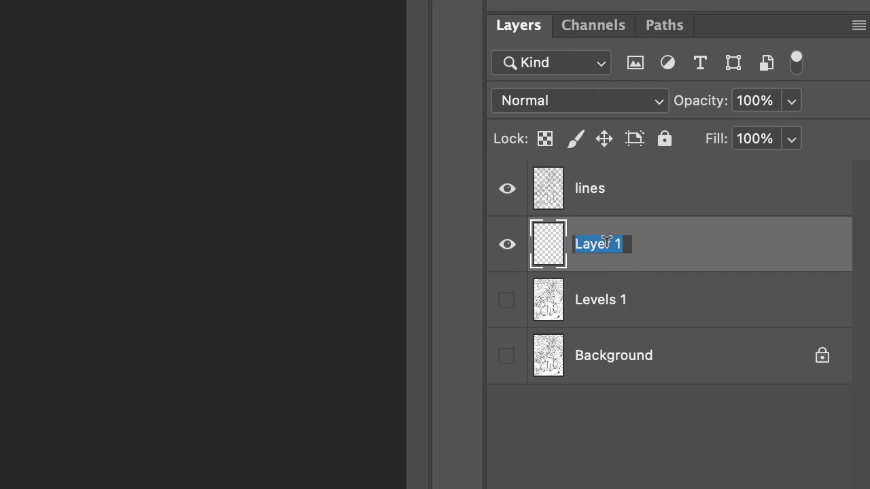
pyautogui.write('white')
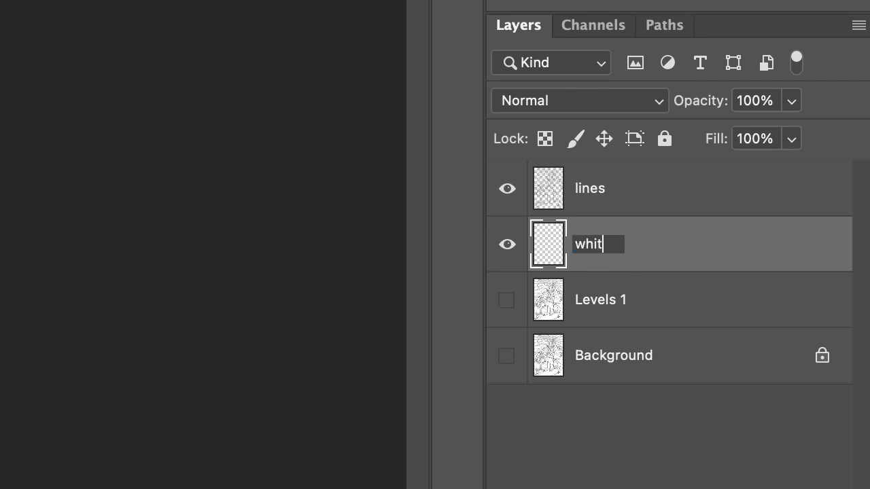
pyautogui.press('Return')
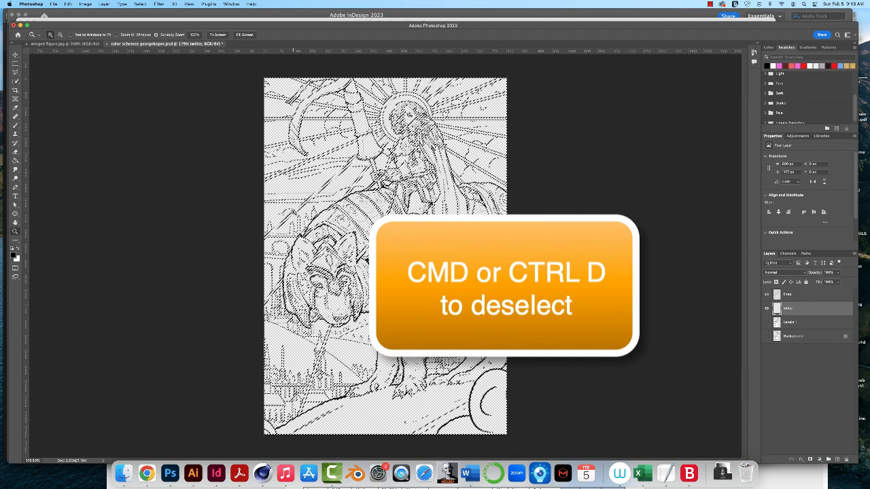
# Step: Clear the selection, then fill the whole white layer with white as the foreground color using the Paint Bucket tool
pyautogui.press('super+d')
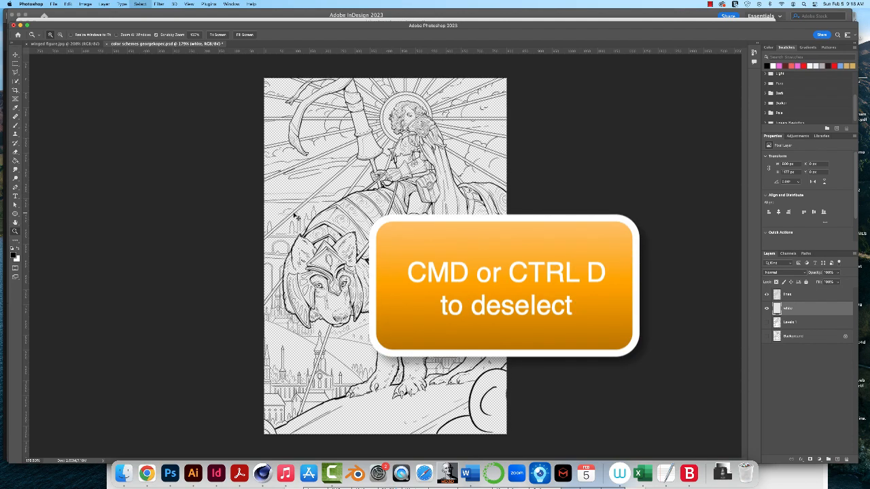
pyautogui.click(17, 248)
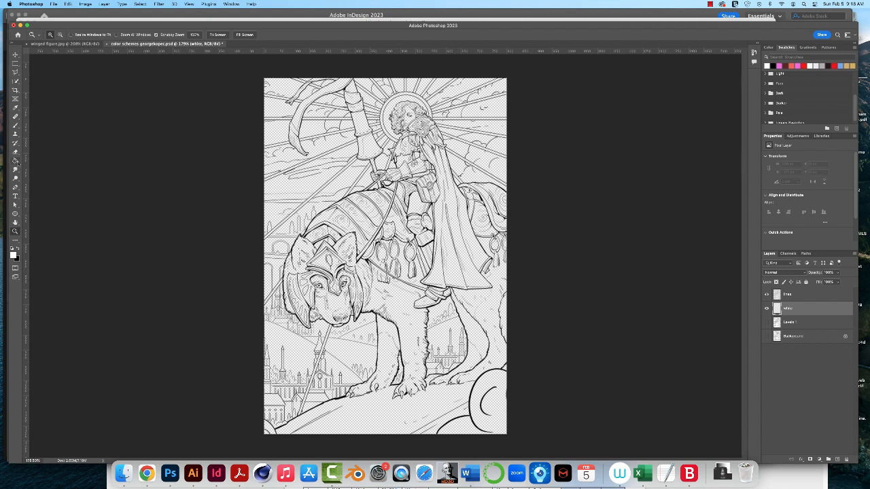
pyautogui.click(15, 161)
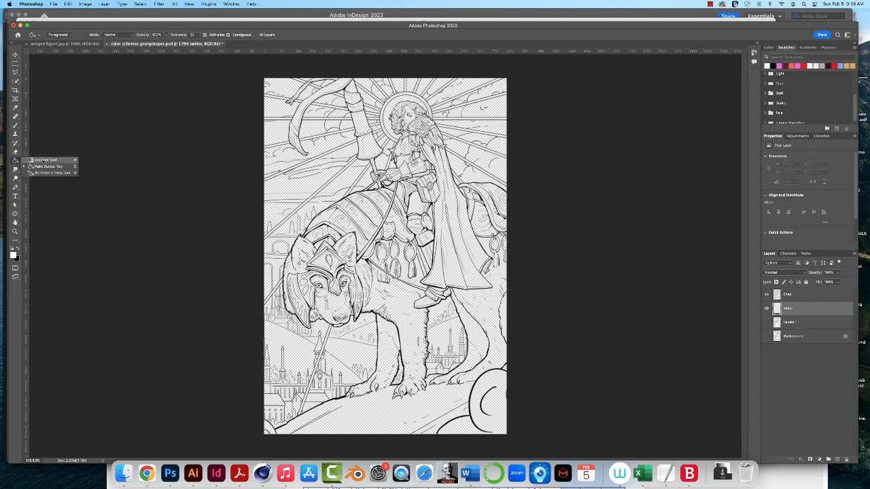
pyautogui.click(41, 160)
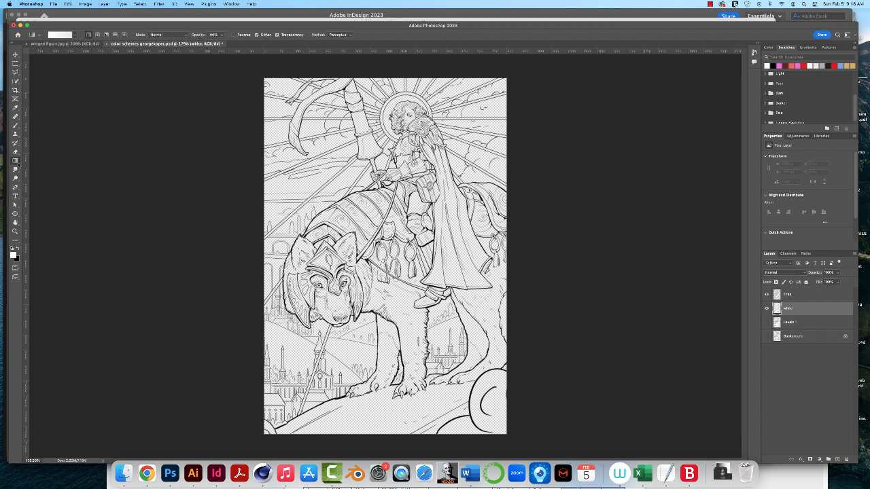
pyautogui.click(15, 161)
pyautogui.click(42, 167)
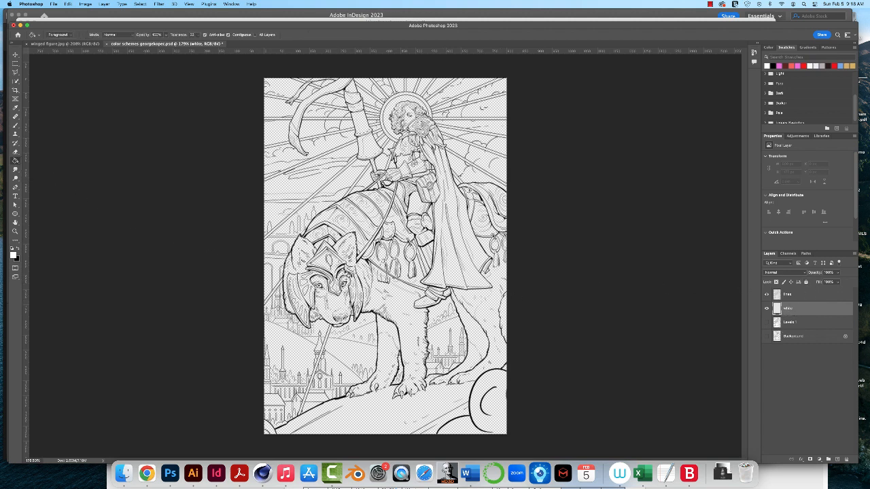
pyautogui.click(346, 274)
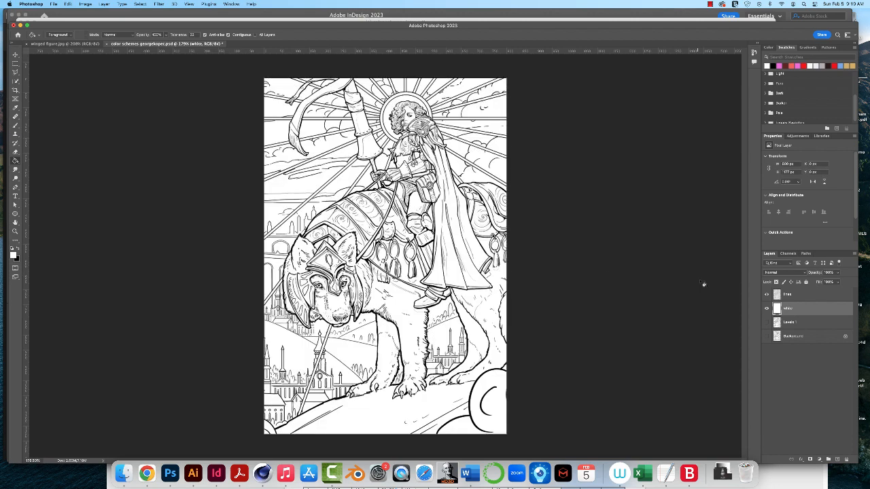